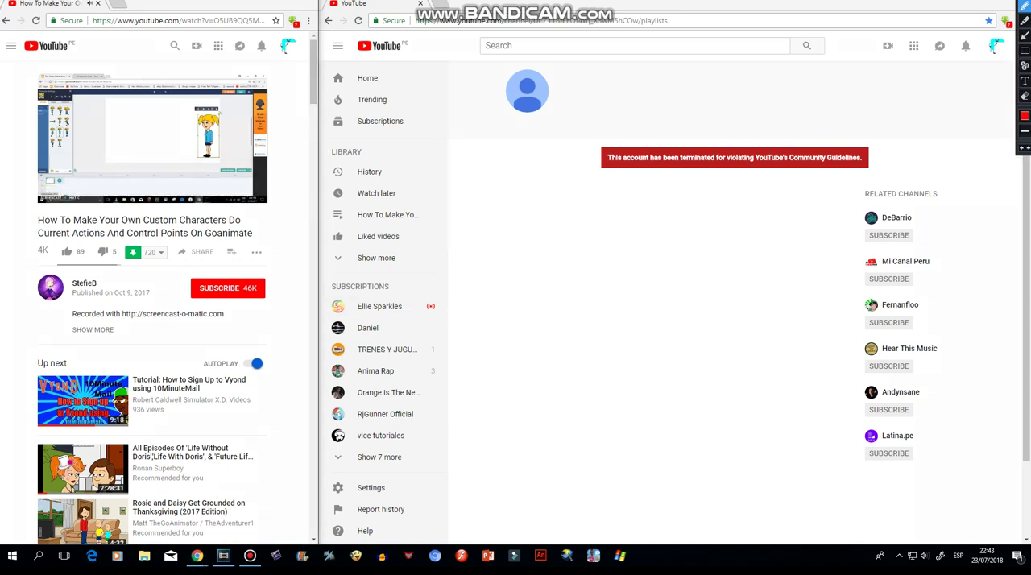
Draw a red freehand oval around the account-terminated notice on the channel page.
mouse_move(871, 145)
mouse_down()
mouse_move(612, 190)
mouse_move(875, 149)
mouse_up()
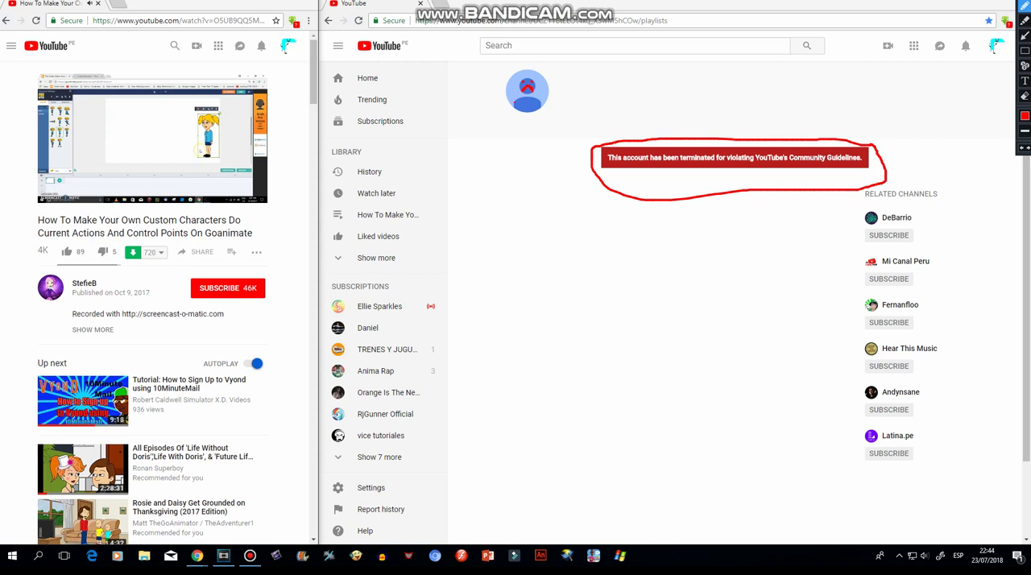
Draw a red face and stick body on the avatar, plus an arc and mark beside it.
mouse_move(517, 102)
mouse_down()
mouse_move(499, 107)
mouse_move(557, 104)
mouse_move(519, 129)
mouse_move(534, 139)
mouse_up()
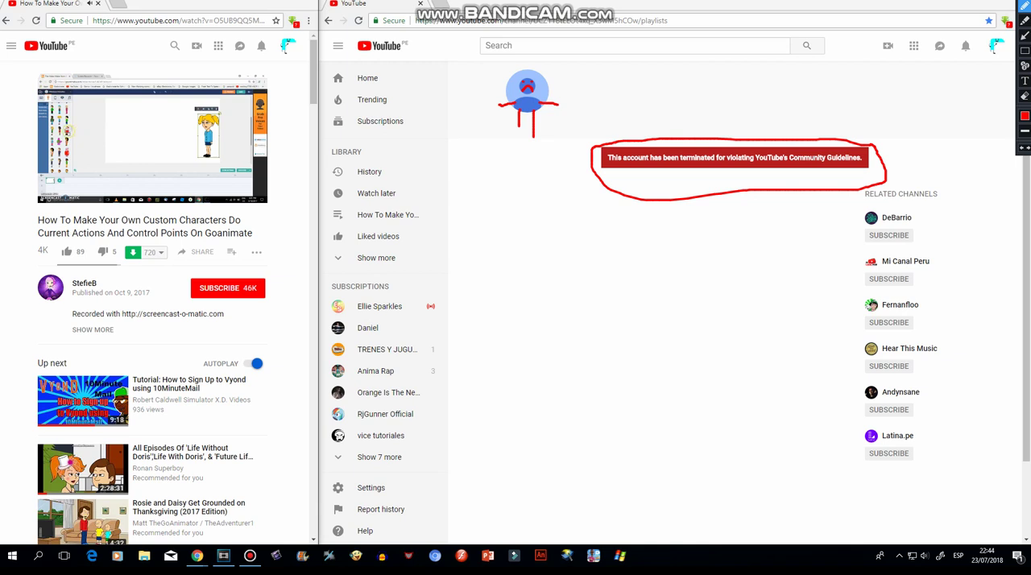
drag(595, 103, 619, 106)
drag(601, 73, 626, 75)
Draw a red arc, a dot, and a V-shaped stroke in the empty area below the banner.
drag(557, 264, 598, 283)
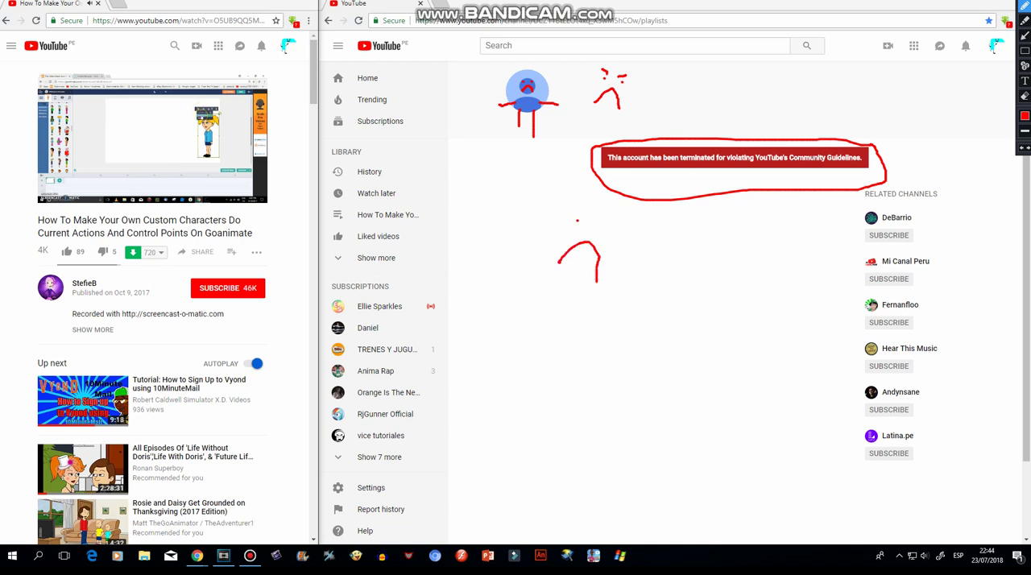
click(597, 226)
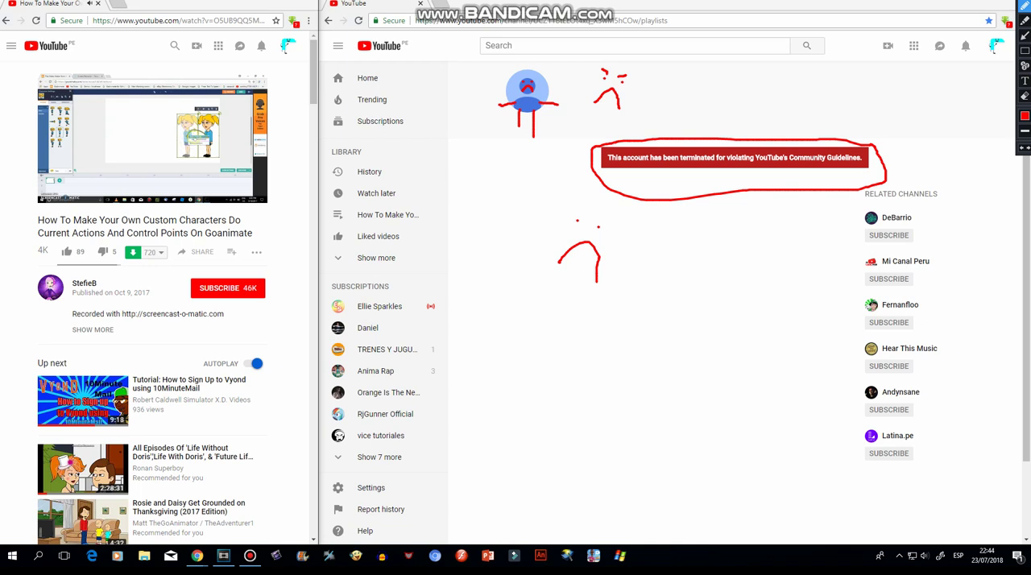
drag(644, 254, 707, 235)
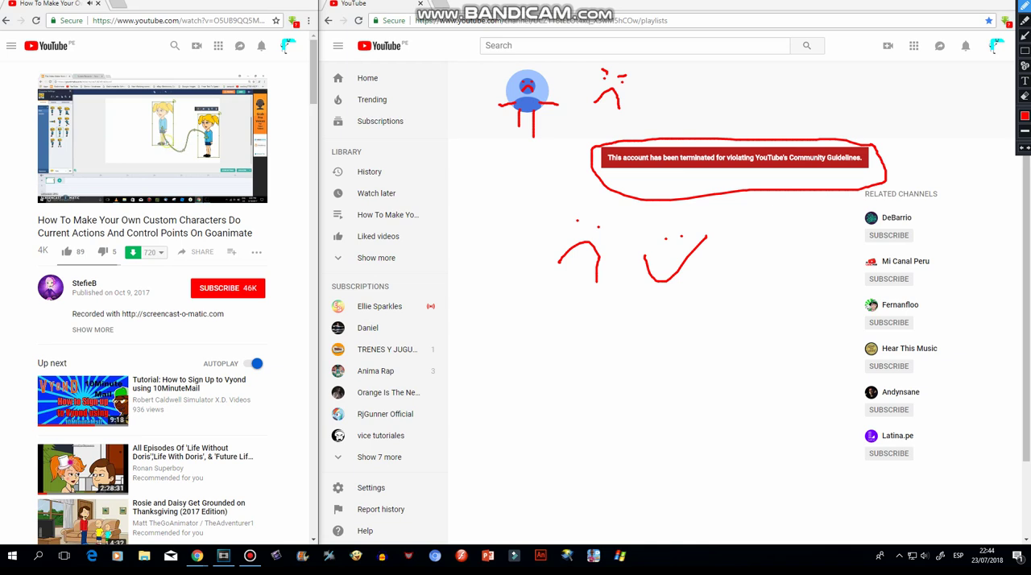
Erase all red annotations with the Ctrl+Alt+D hotkey.
key(ctrl+alt+d)
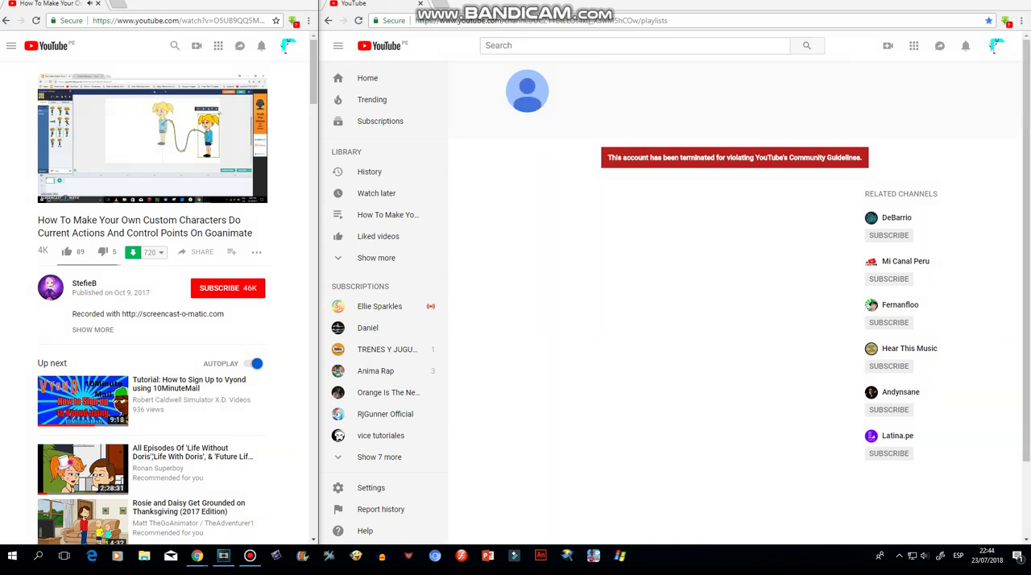